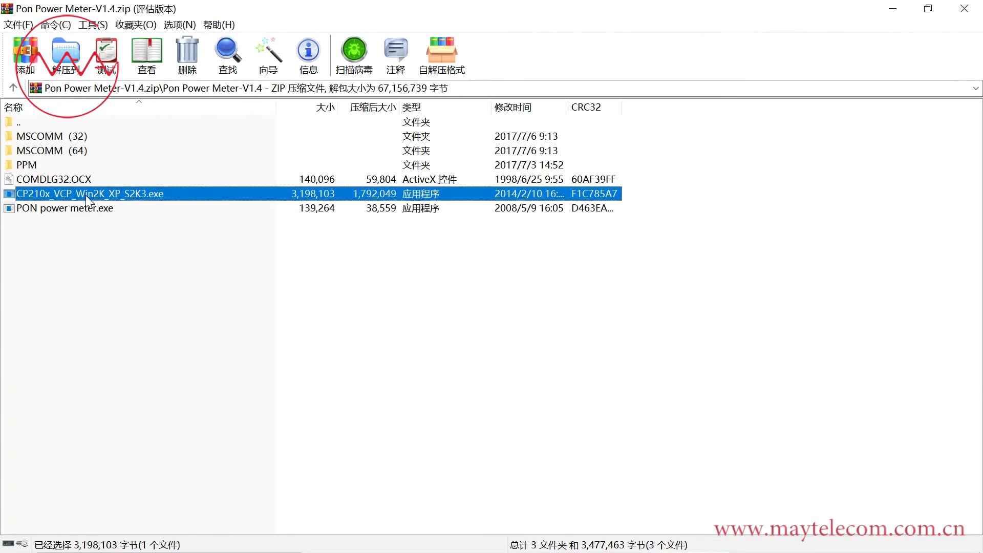
Run CP210x_VCP_Win2K_XP_S2K3.exe and complete its wizard, accepting the license; the drivers are already current.
double_click(85, 195)
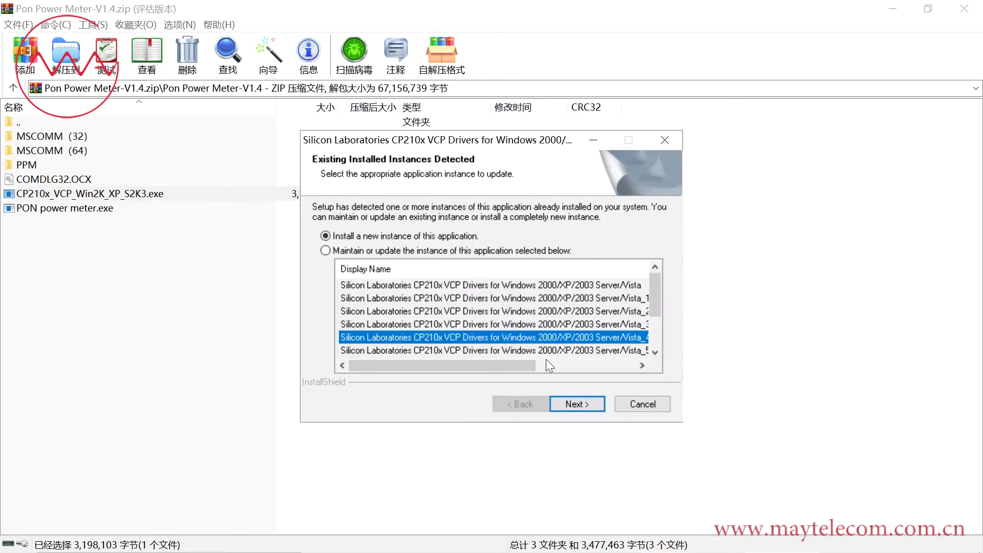
click(564, 408)
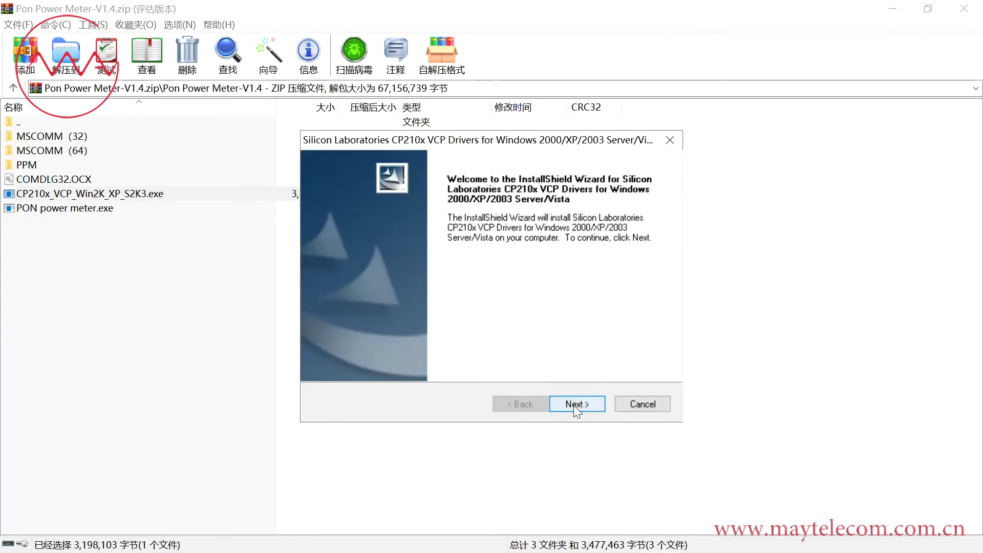
click(574, 404)
click(453, 347)
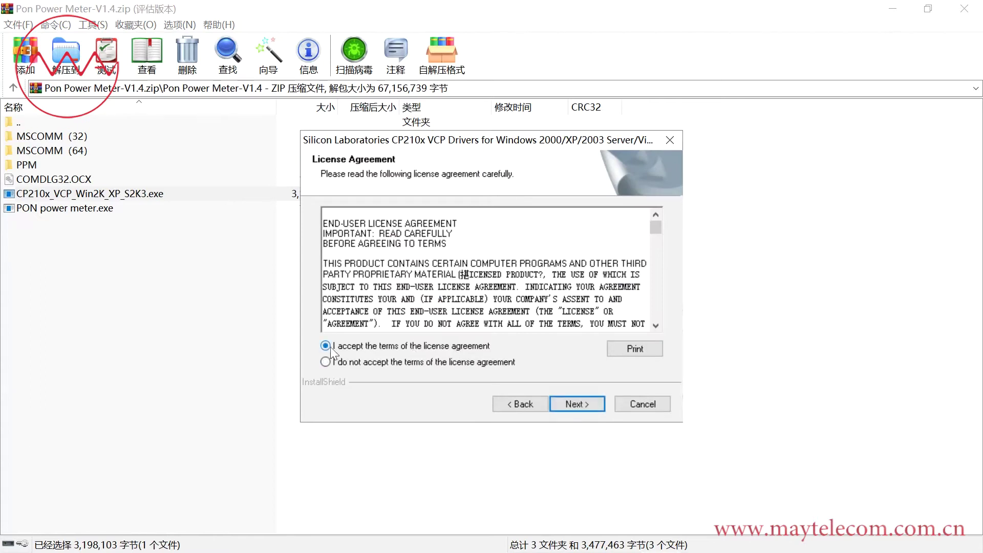
click(579, 402)
click(580, 402)
click(580, 403)
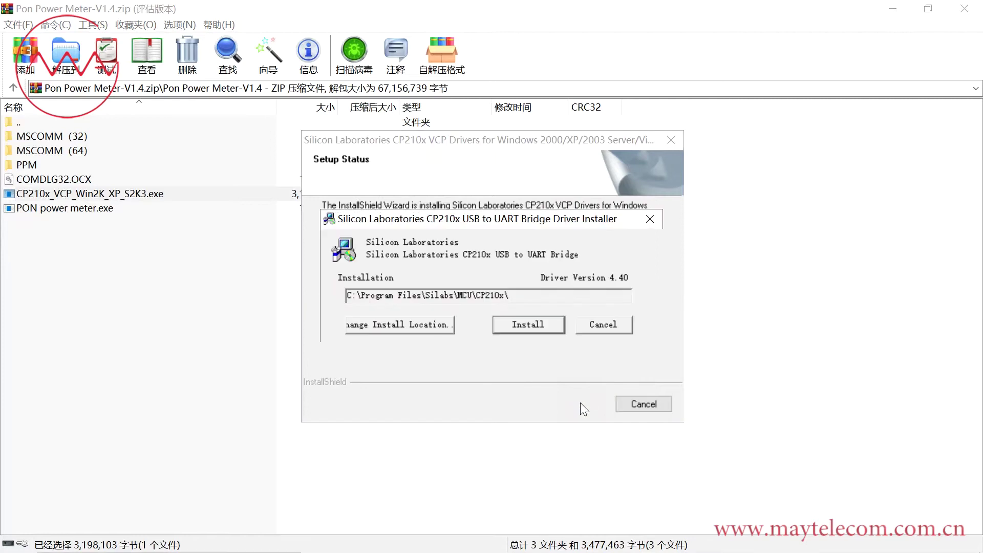
click(538, 328)
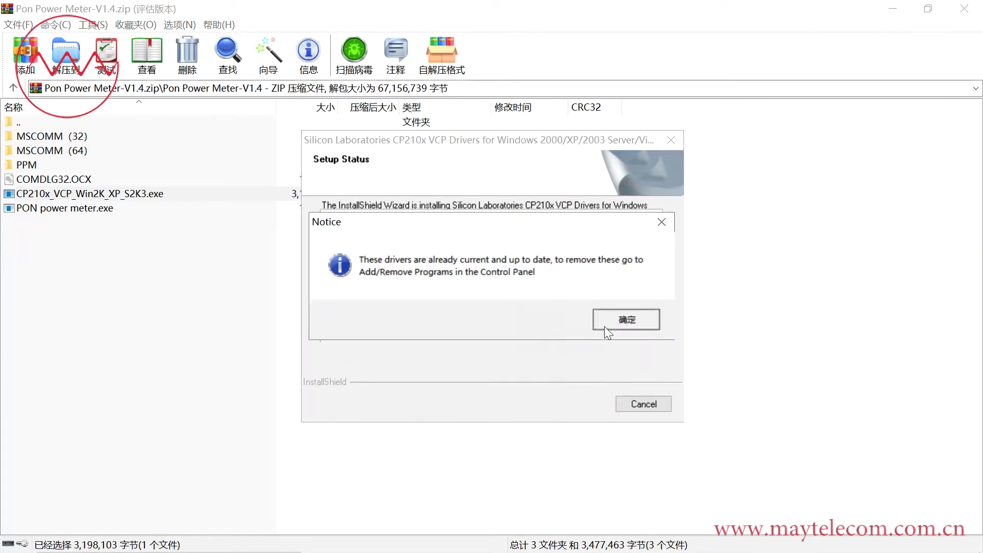
click(646, 320)
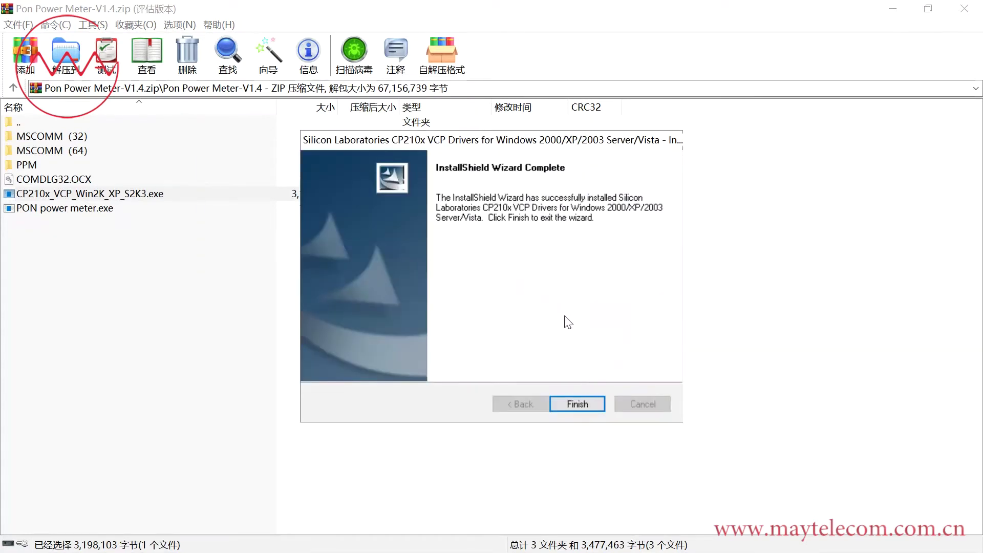
Close the finished CP210x wizard and open the nested PPM folder in the archive.
click(581, 401)
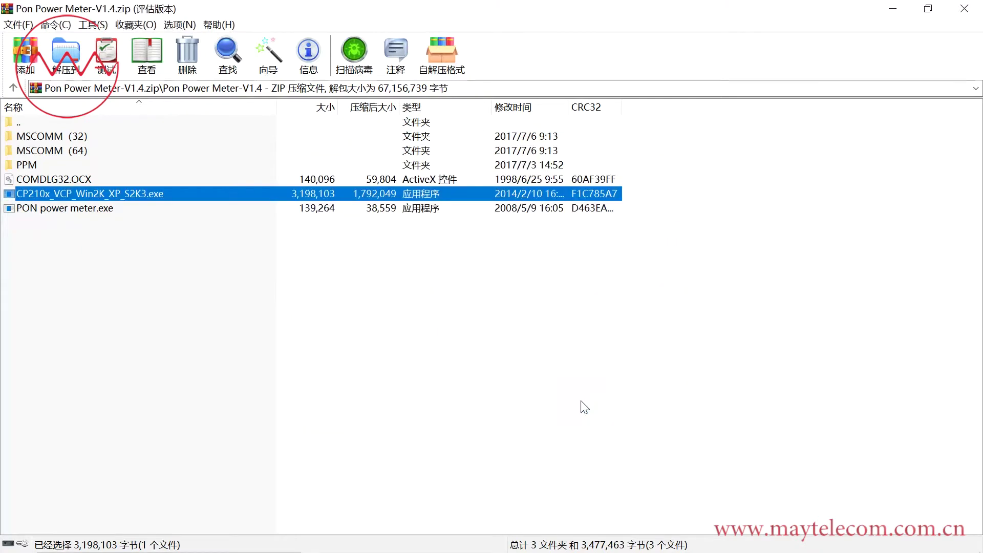
double_click(78, 165)
double_click(69, 137)
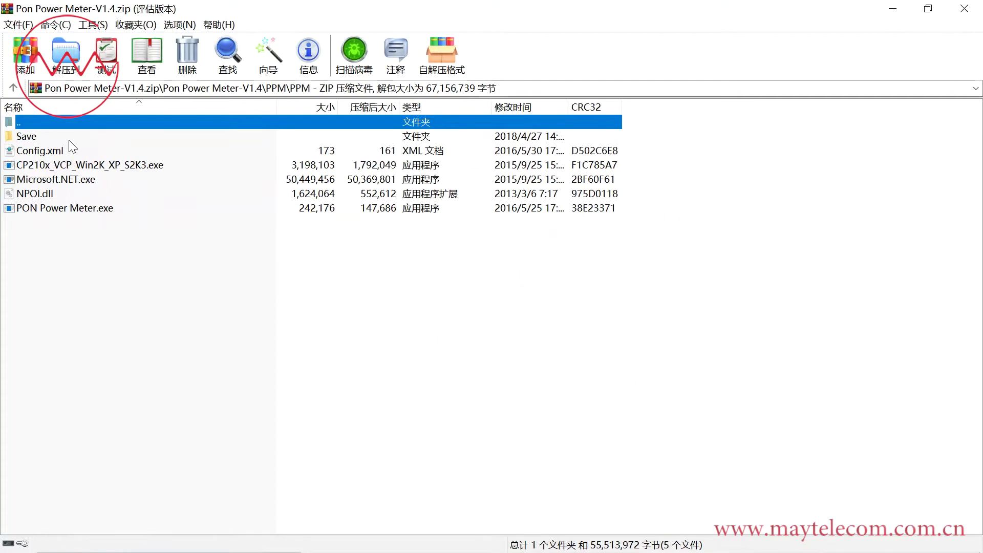
Run Microsoft.NET.exe and close it, since .NET Framework 4 is already installed.
click(75, 180)
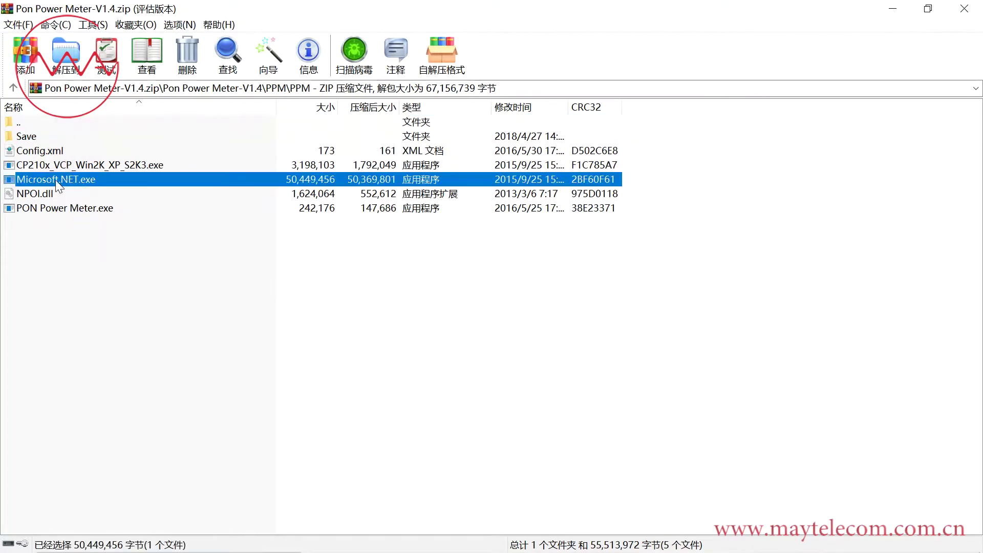
double_click(100, 180)
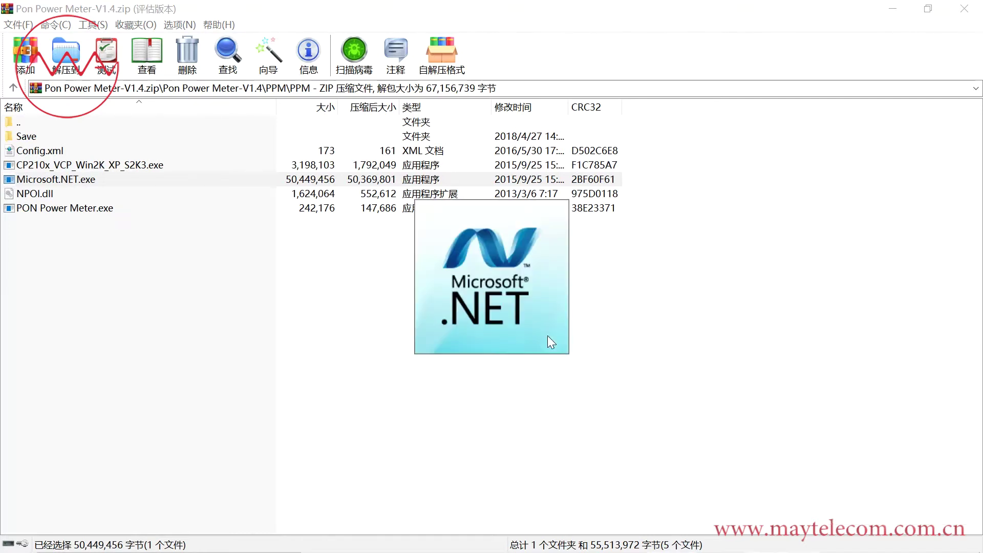
click(662, 427)
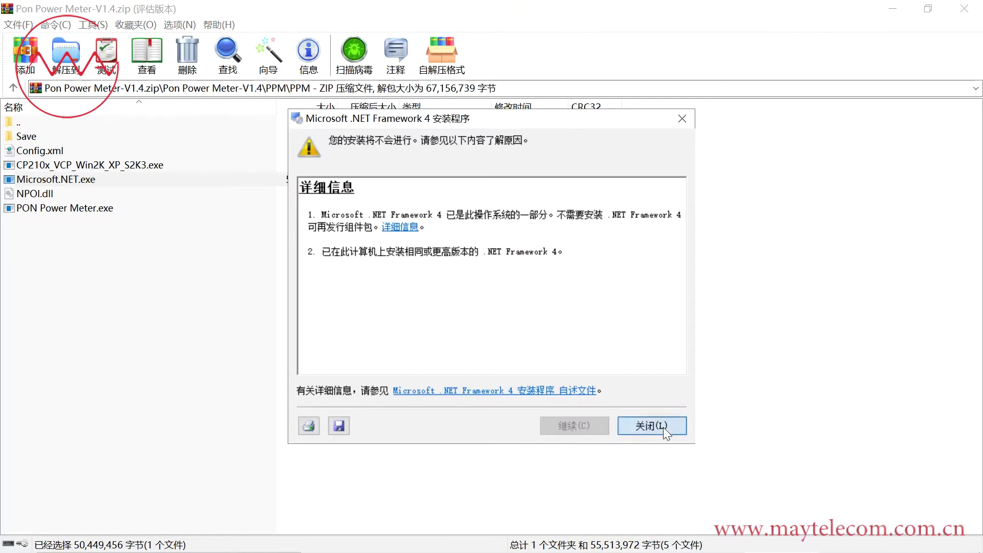
click(51, 208)
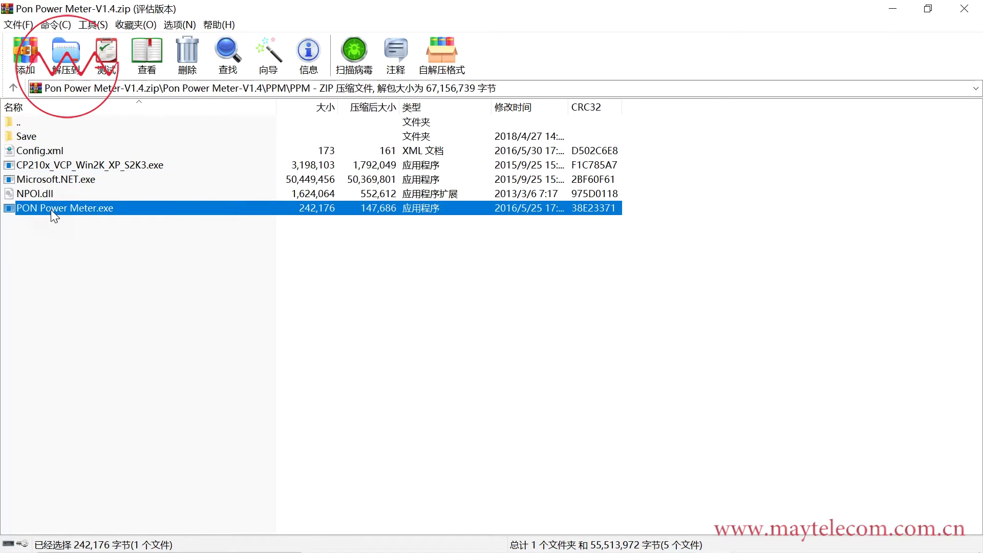
Launch PON Power Meter.exe from the archive and dismiss both missing Config.xml errors.
double_click(51, 208)
click(589, 330)
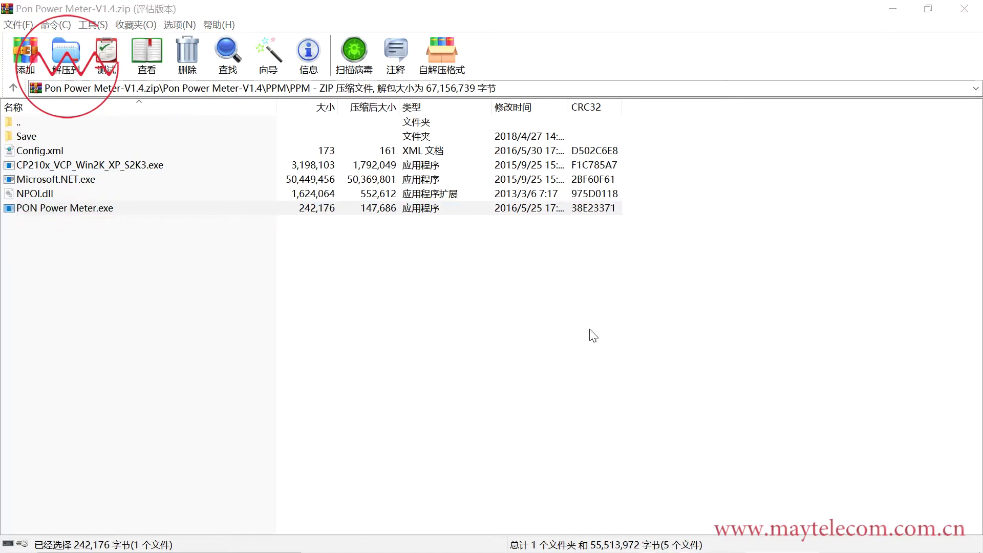
click(589, 328)
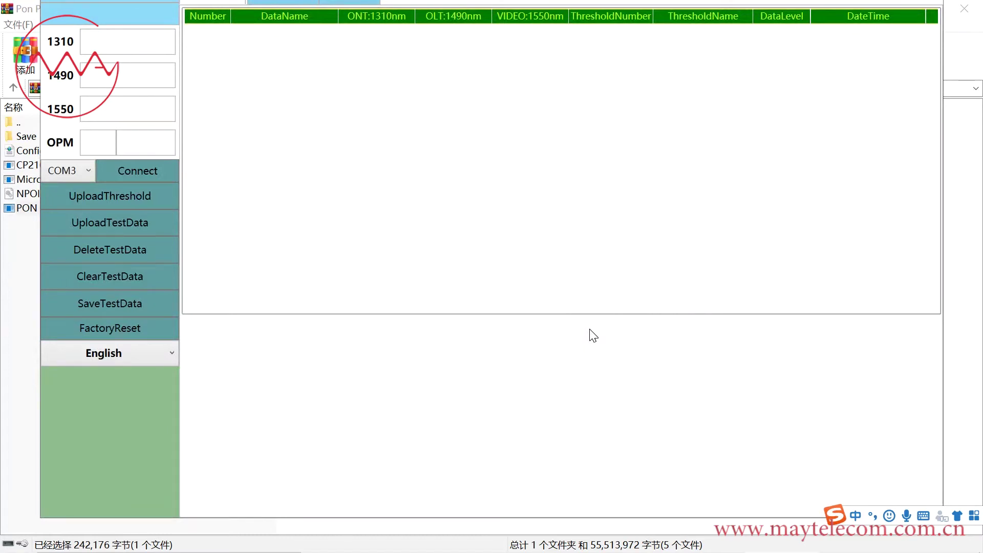
Connect to the meter on COM3 and keep English as the interface language.
click(153, 170)
click(544, 338)
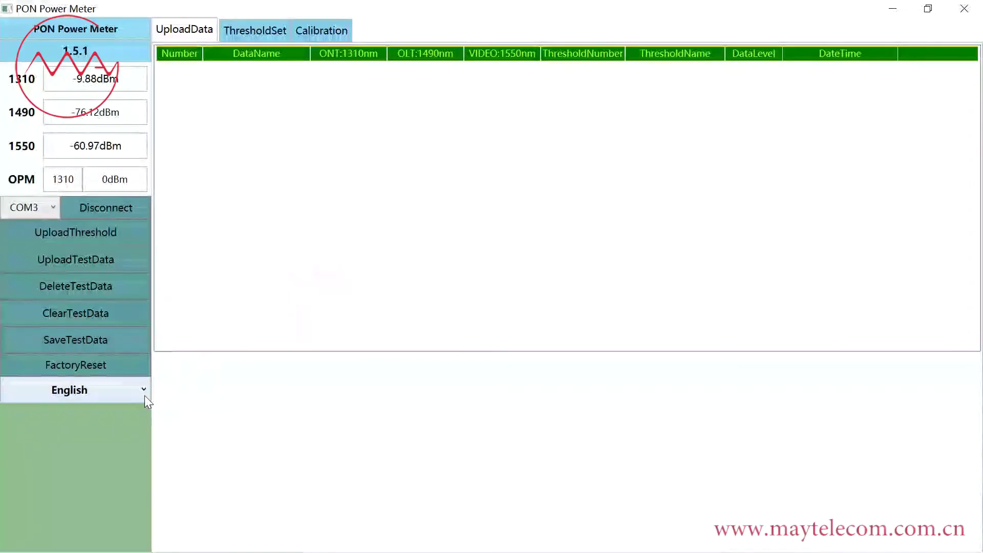
click(145, 395)
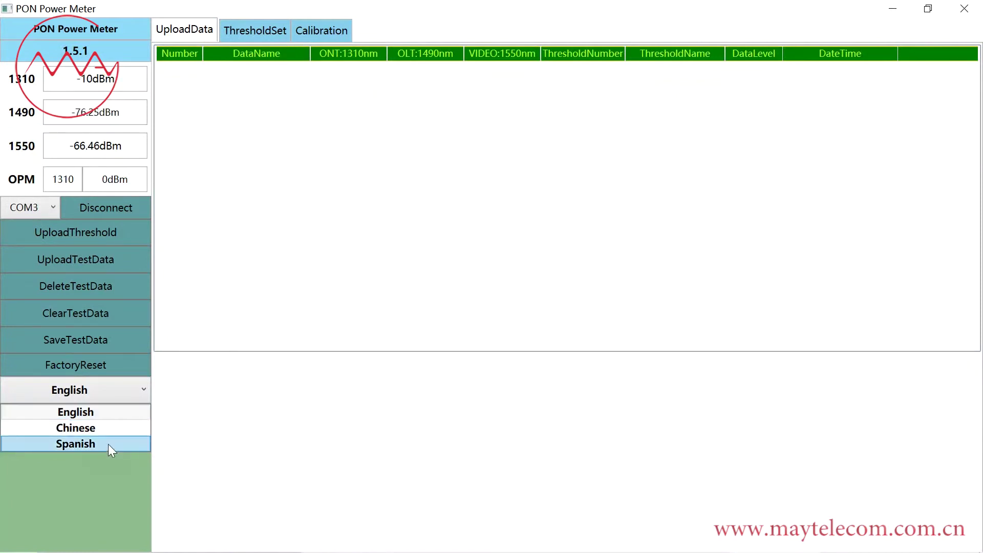
click(106, 414)
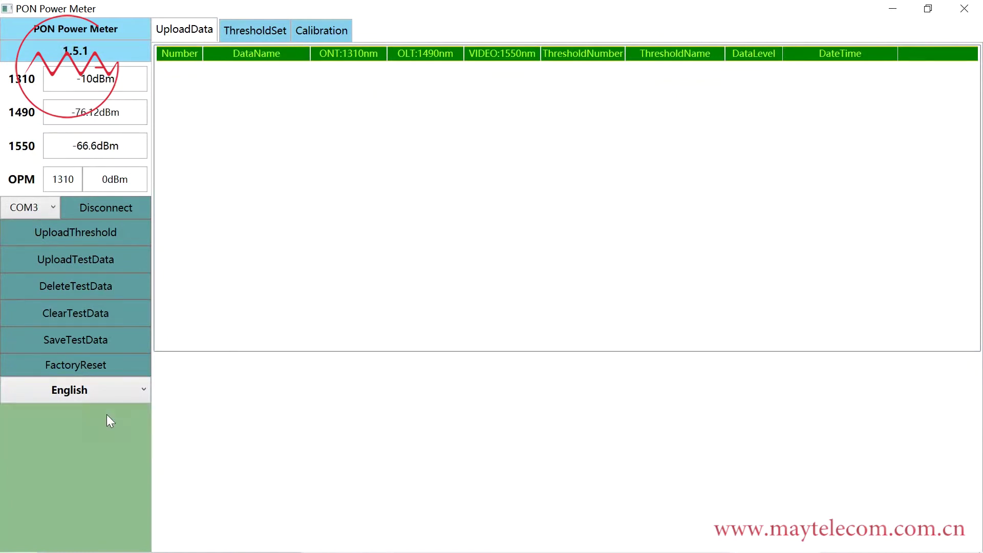
Show the ThresholdSet table with its -10/-20/-30 limits, then bring up the 新建 XLS spreadsheet.
click(88, 235)
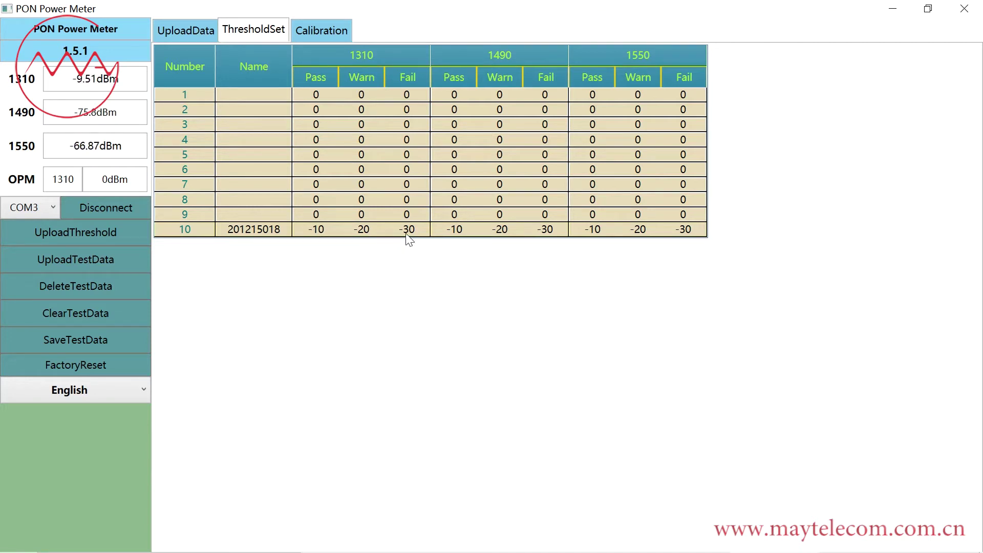
click(709, 547)
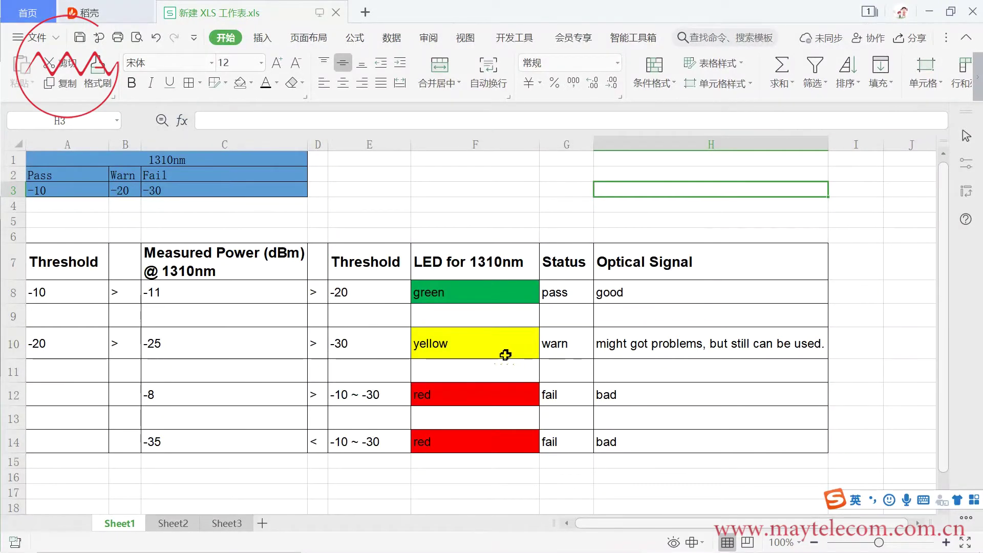
Review the pass row: measured -11, thresholds -10 and -20, green LED, pass, good signal.
click(235, 299)
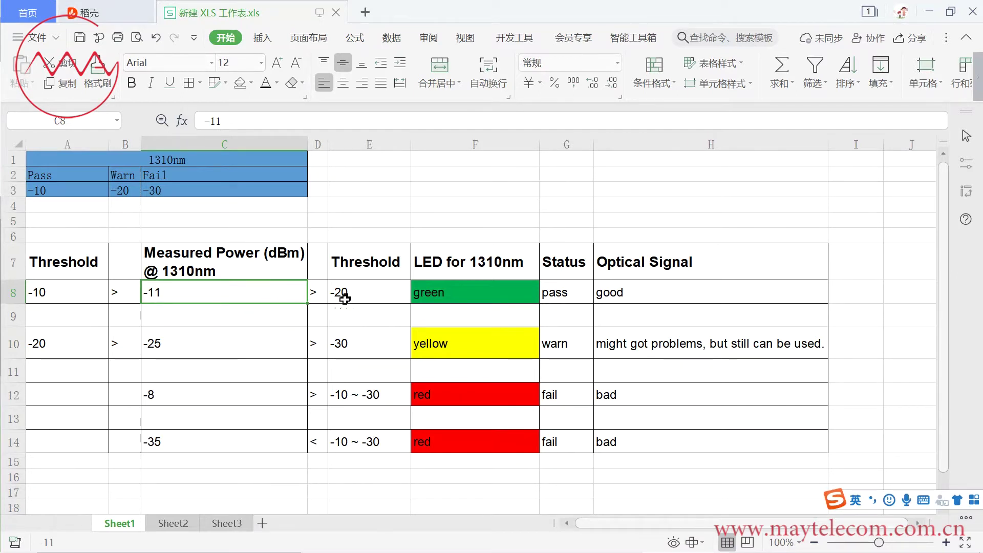
click(74, 296)
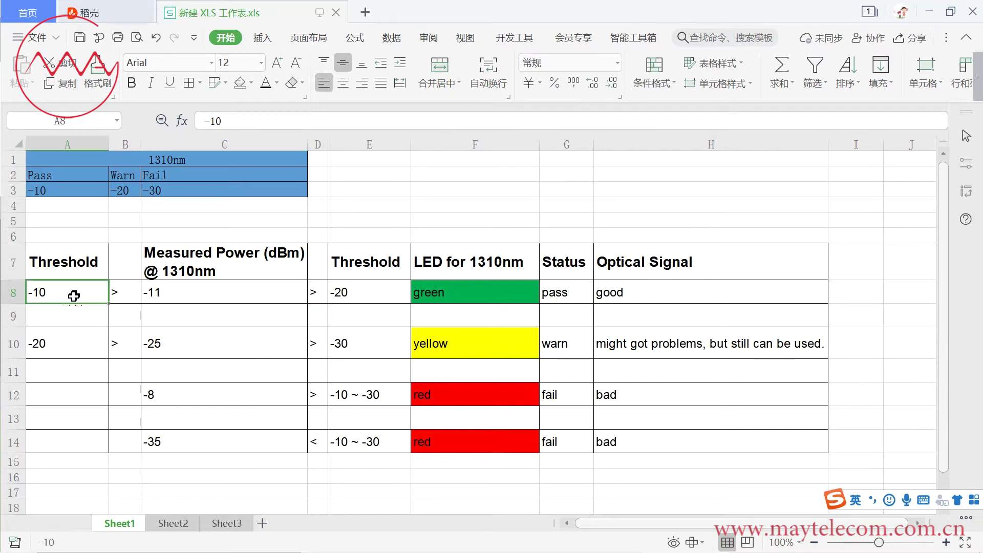
click(381, 296)
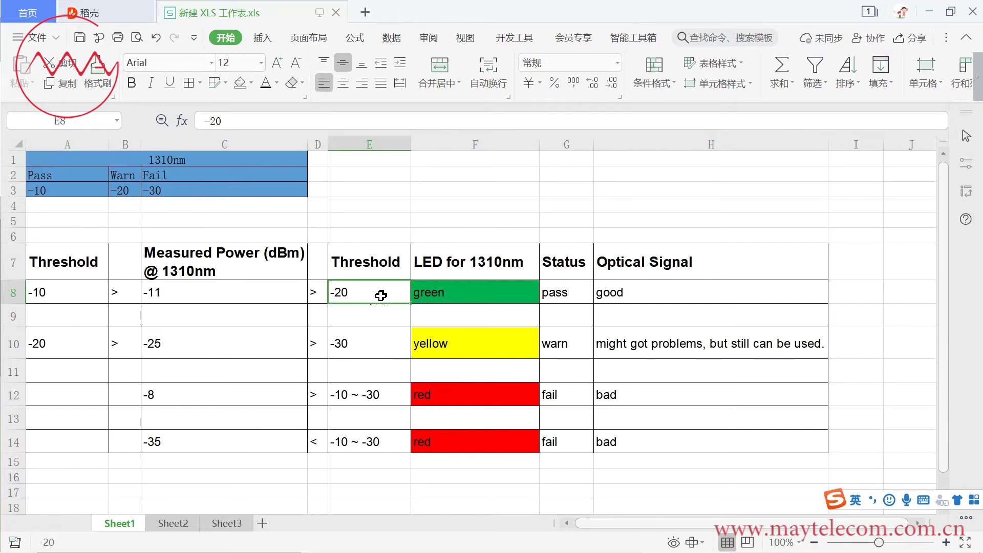
click(458, 297)
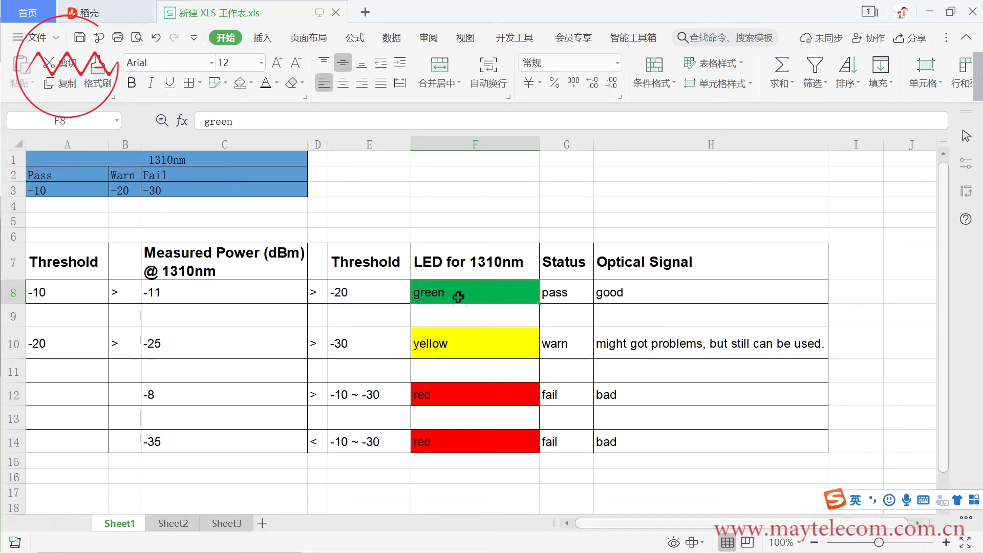
click(561, 298)
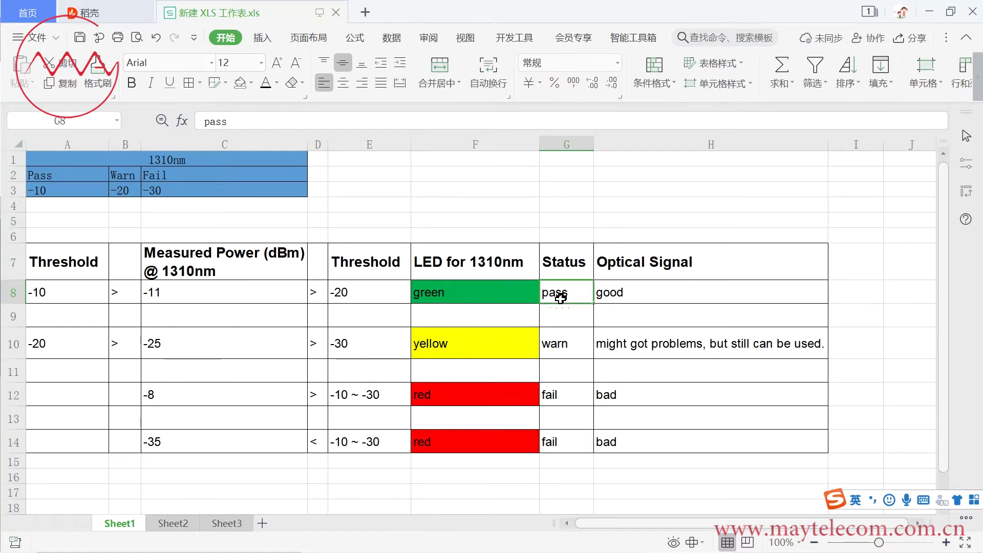
click(623, 296)
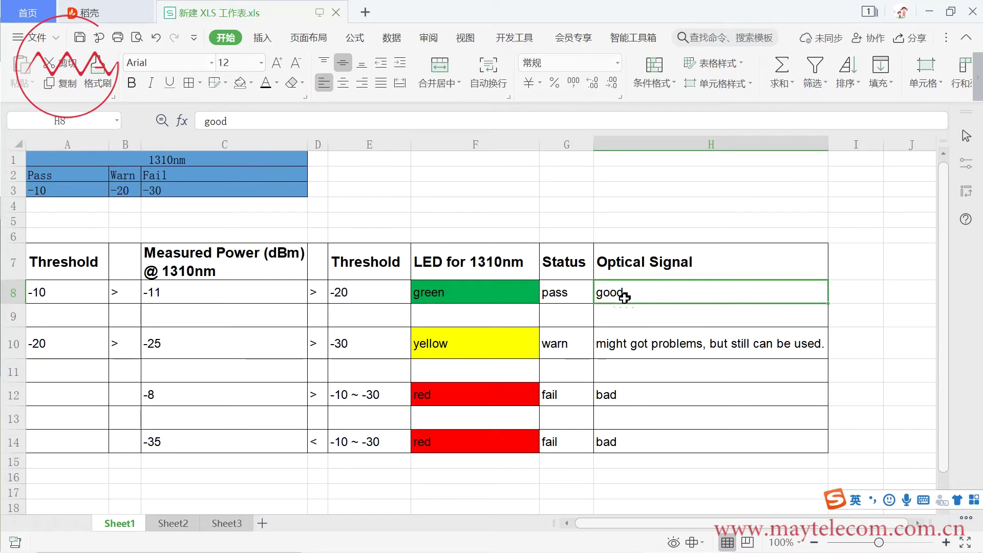
Review the warn row: measured -25, thresholds -20 and -30, yellow LED, warn status, signal note.
click(251, 342)
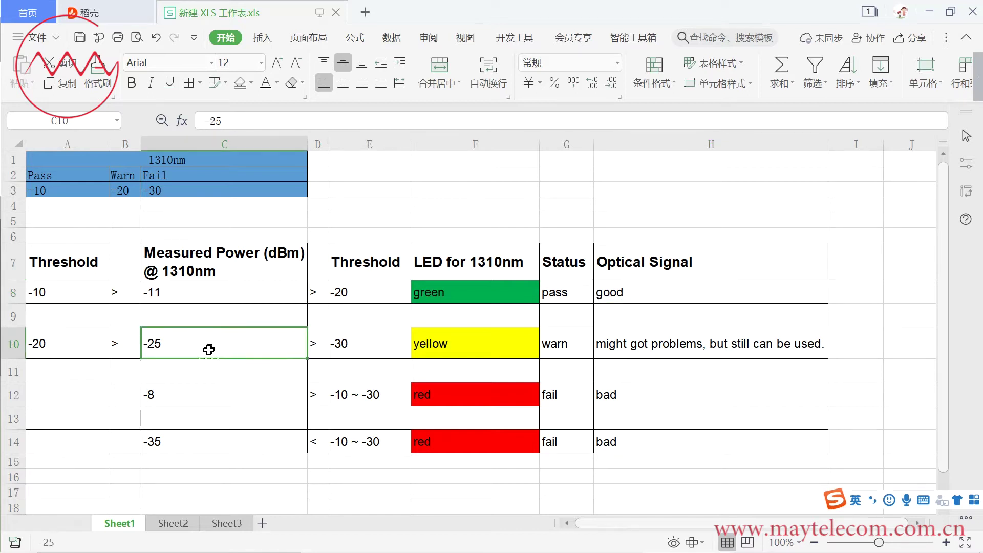
click(73, 350)
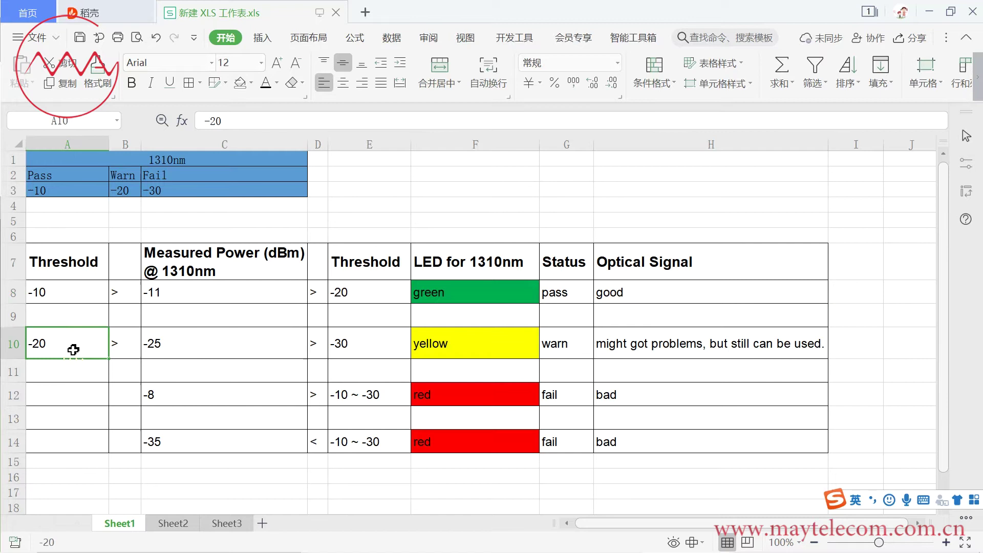
click(384, 348)
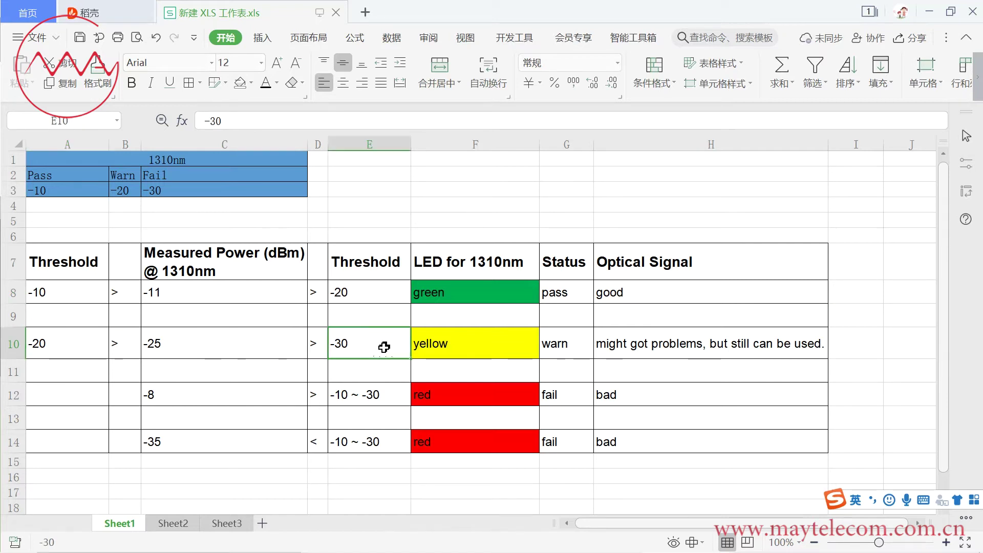
click(470, 345)
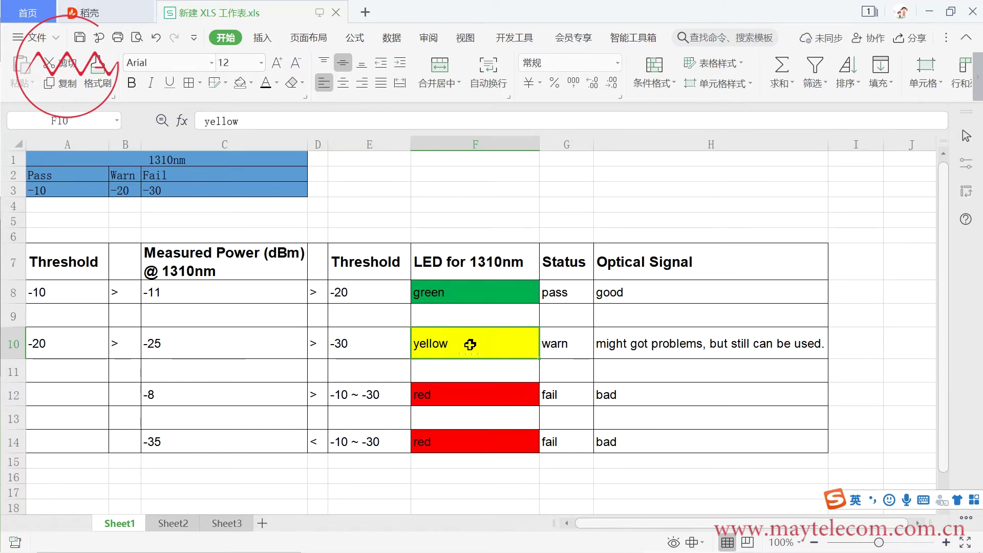
click(569, 349)
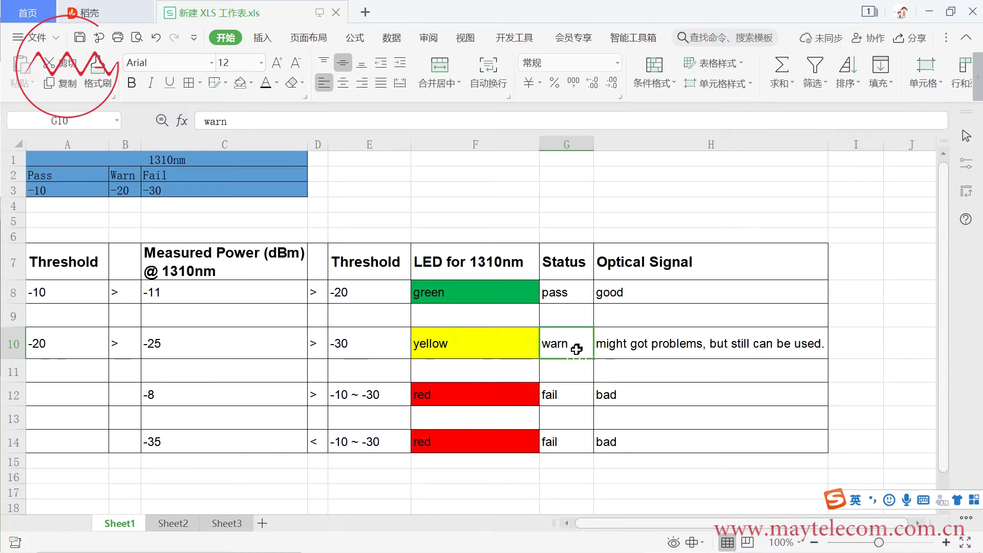
click(663, 353)
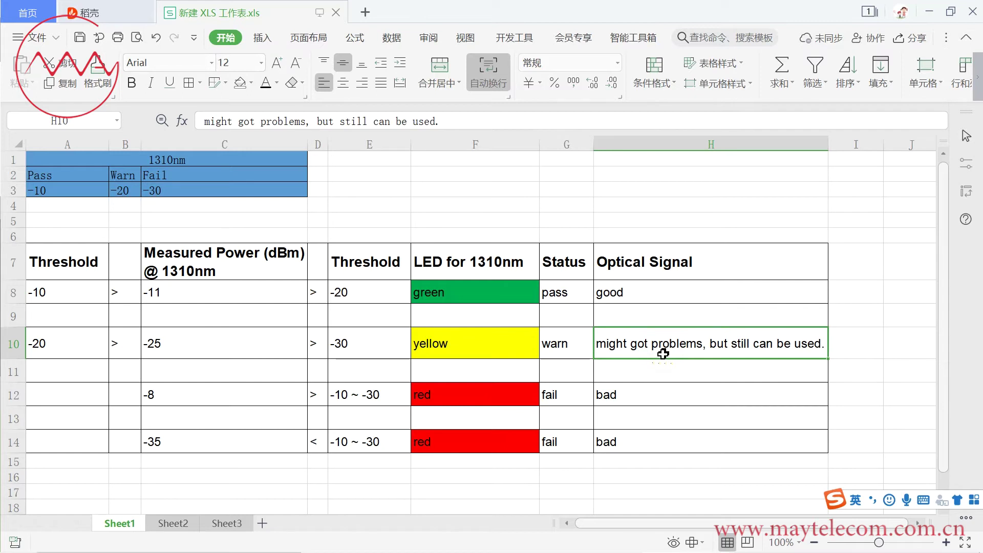
Review the fail rows: measured -8, threshold range, red LEDs, fail statuses and bad signal notes.
click(231, 399)
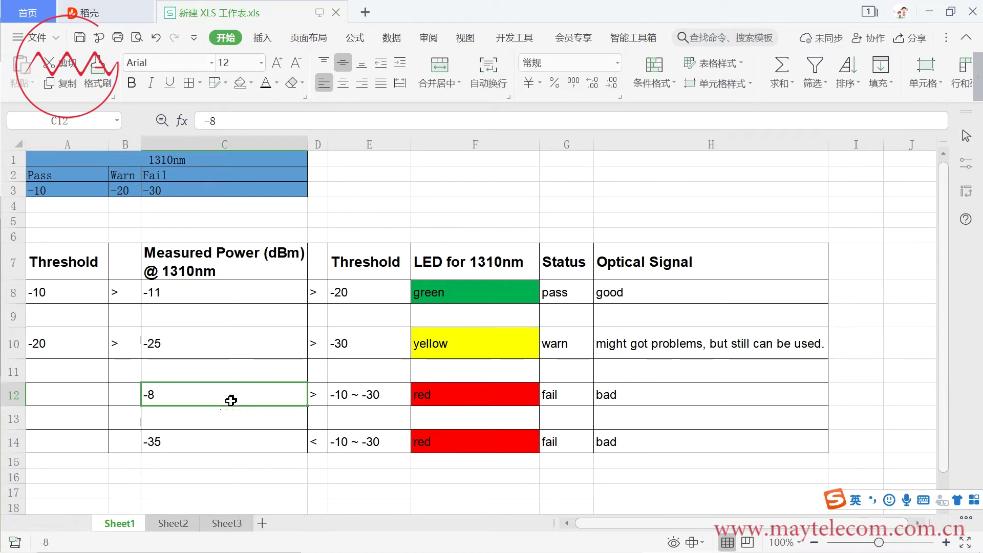
click(379, 397)
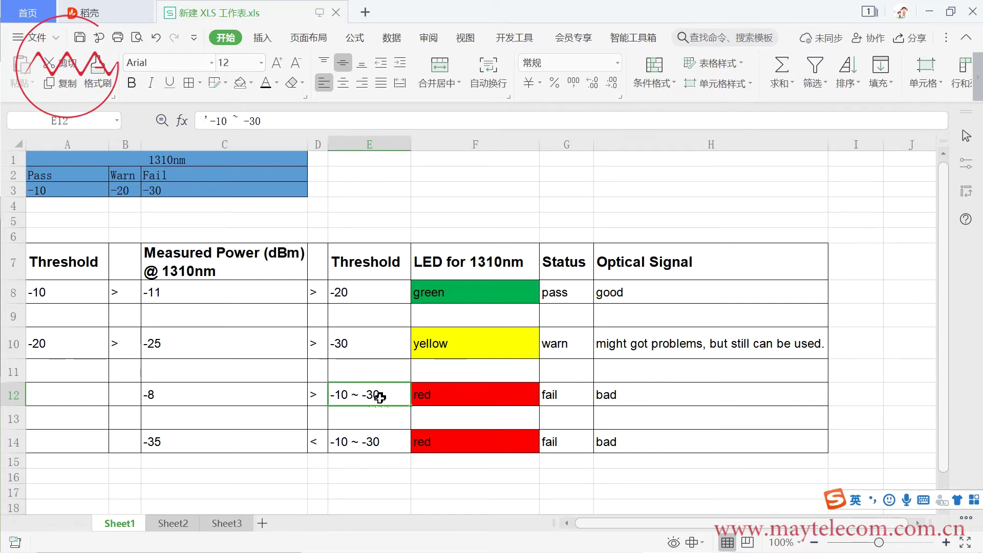
click(260, 394)
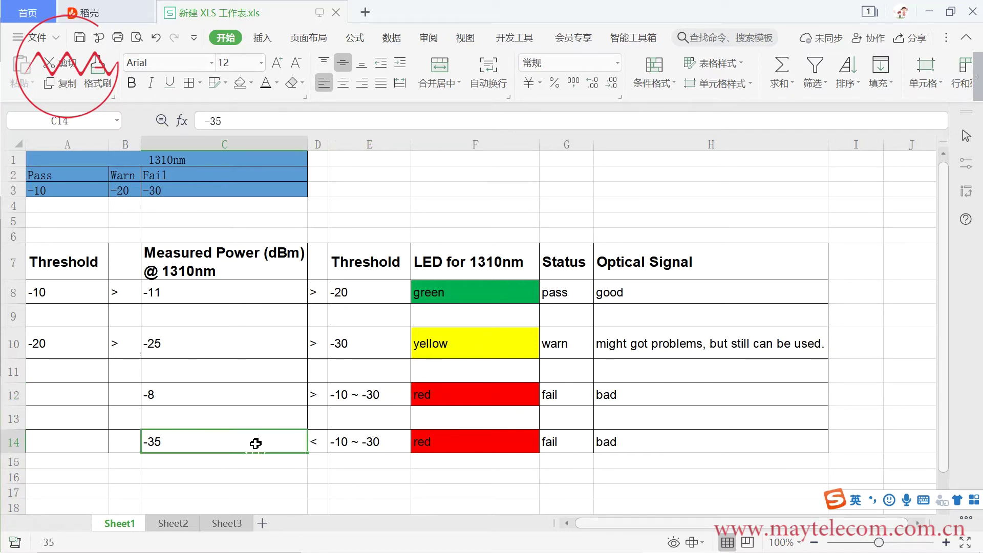
click(454, 391)
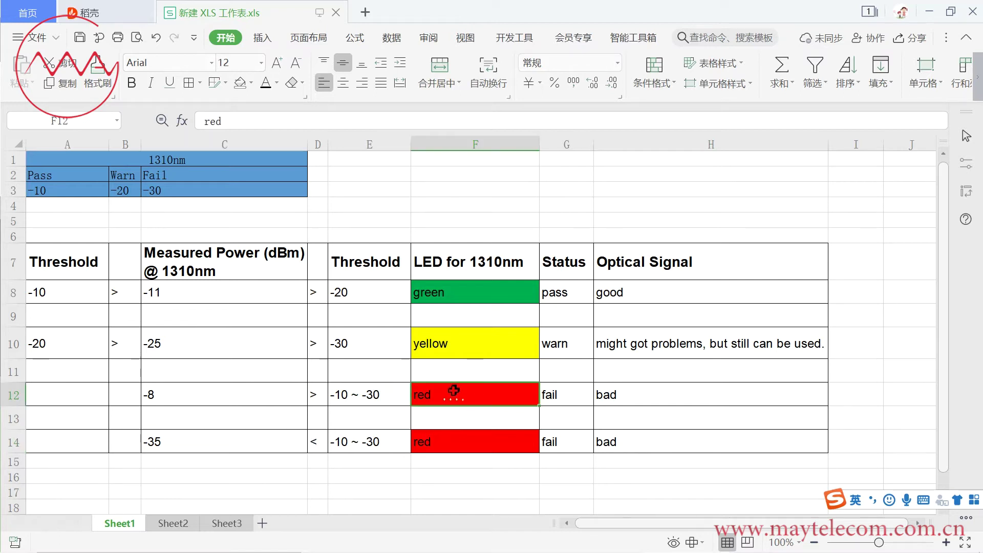
click(451, 442)
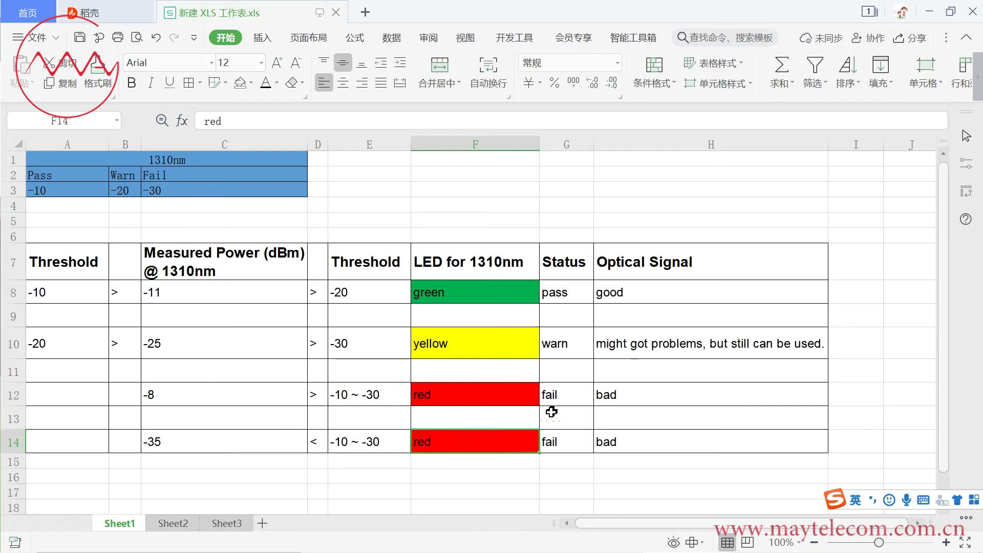
click(567, 393)
click(566, 447)
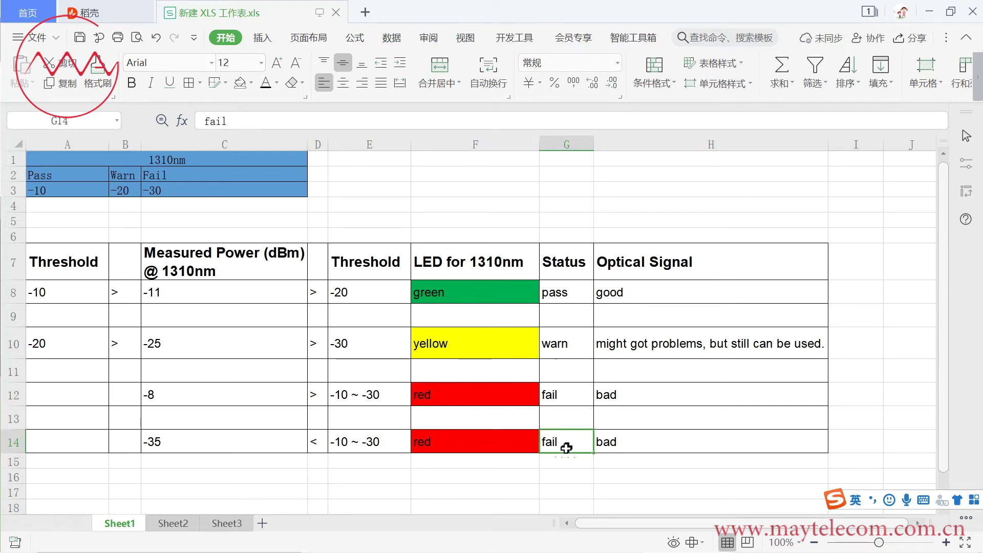
click(633, 402)
click(633, 442)
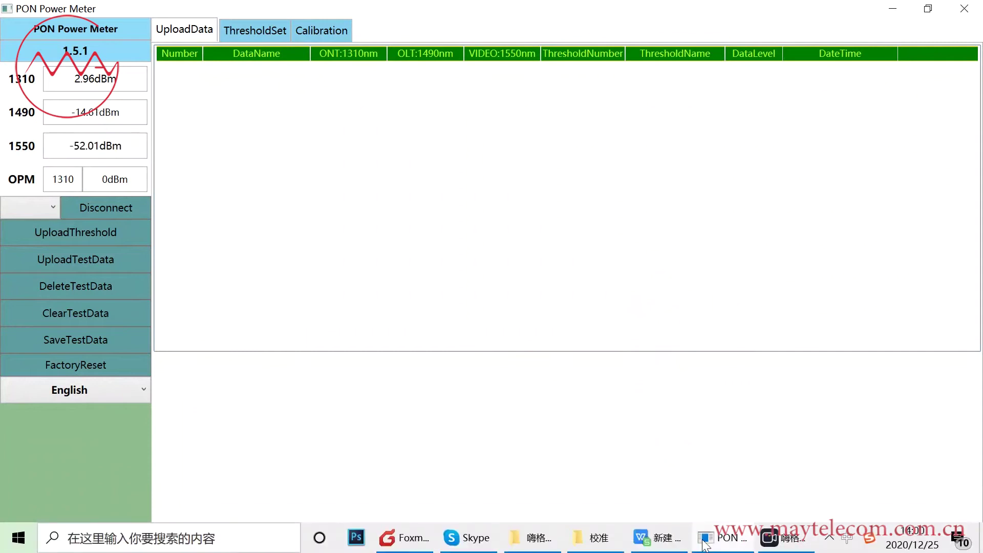
Bring the spreadsheet's Sheet2 with the subscriber-end thresholds back to the front.
click(660, 542)
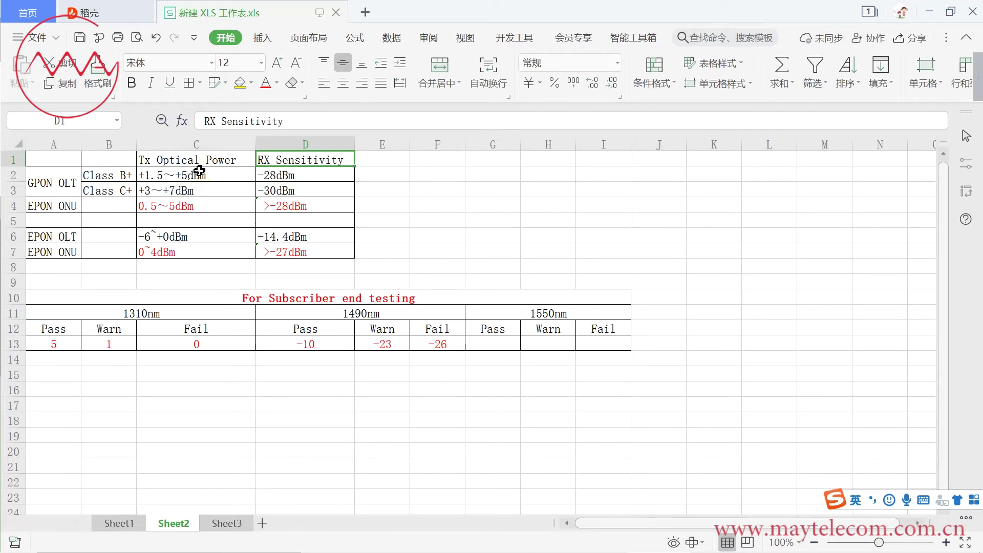
Check subscriber-end values A13:F13 (1310nm 5/1/0, 1490nm -10/-23/-26) before returning to the meter.
click(341, 299)
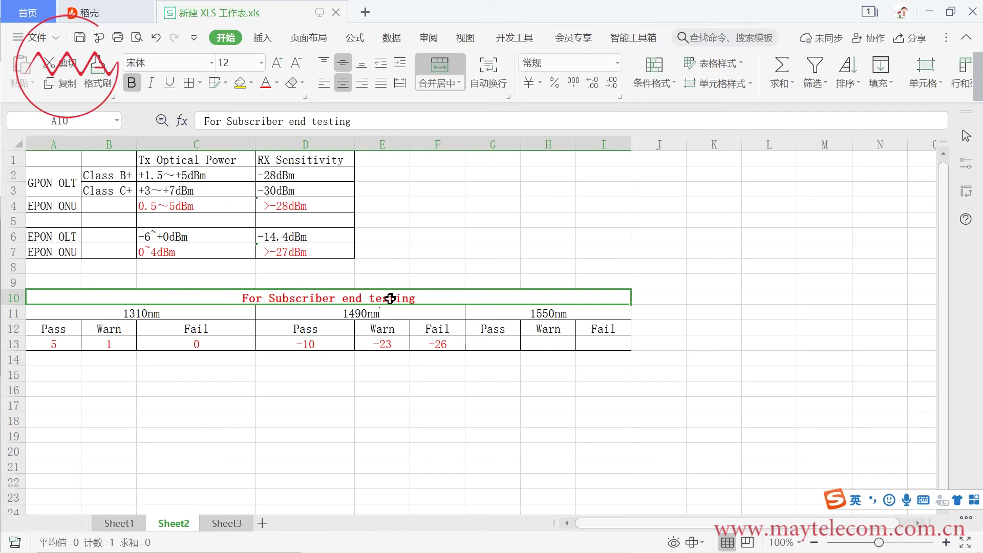
click(15, 344)
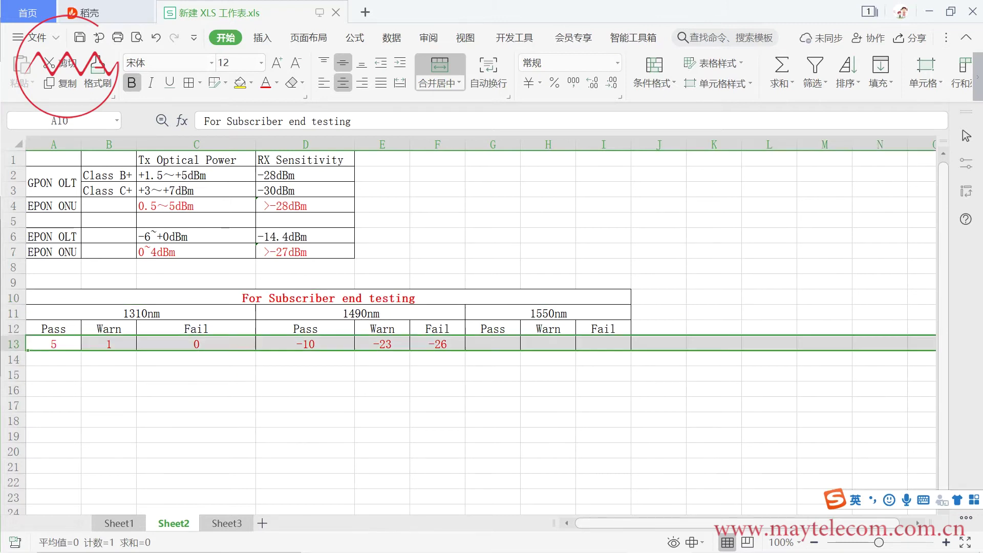
drag(435, 344, 51, 344)
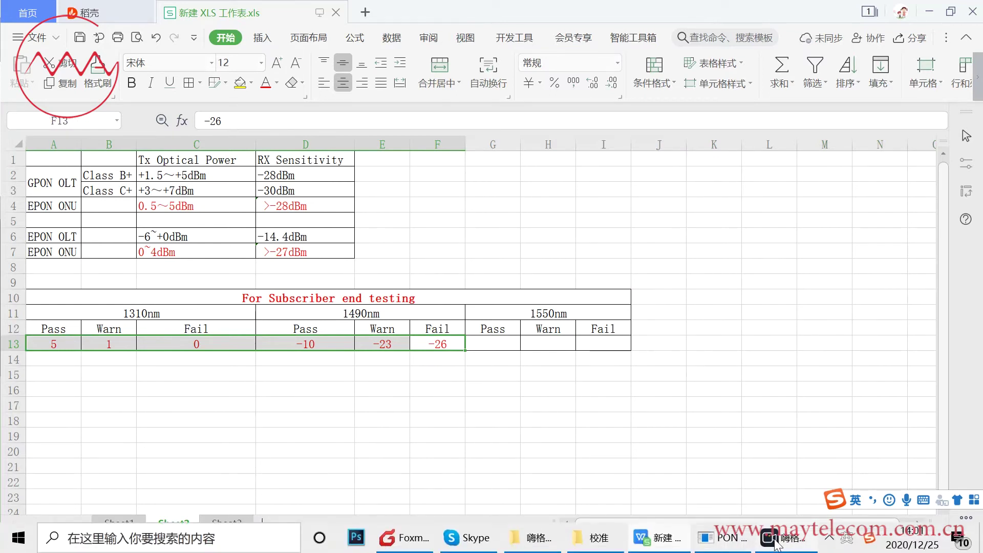
click(724, 538)
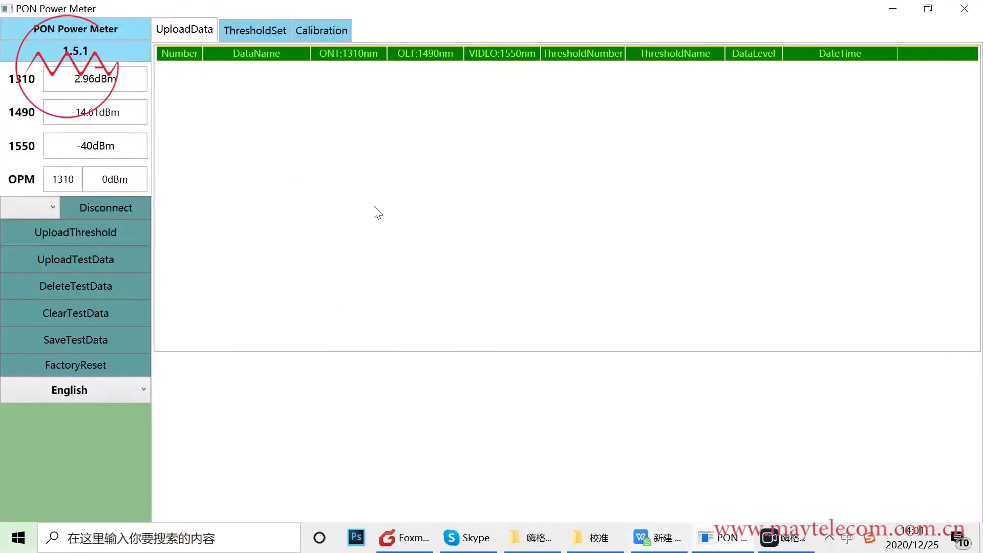
In the ThresholdSet table, name row 1 'subscriber'.
click(109, 234)
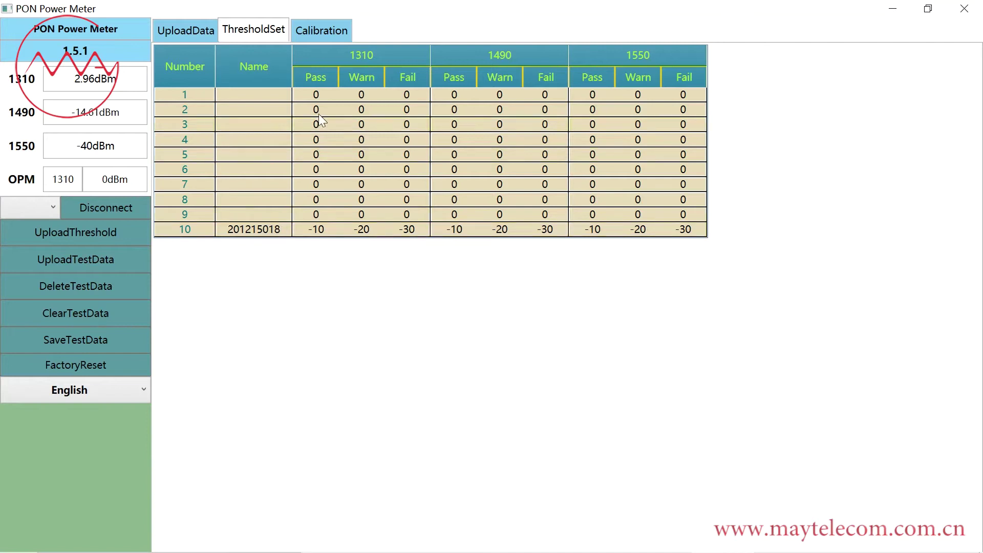
click(270, 93)
click(270, 94)
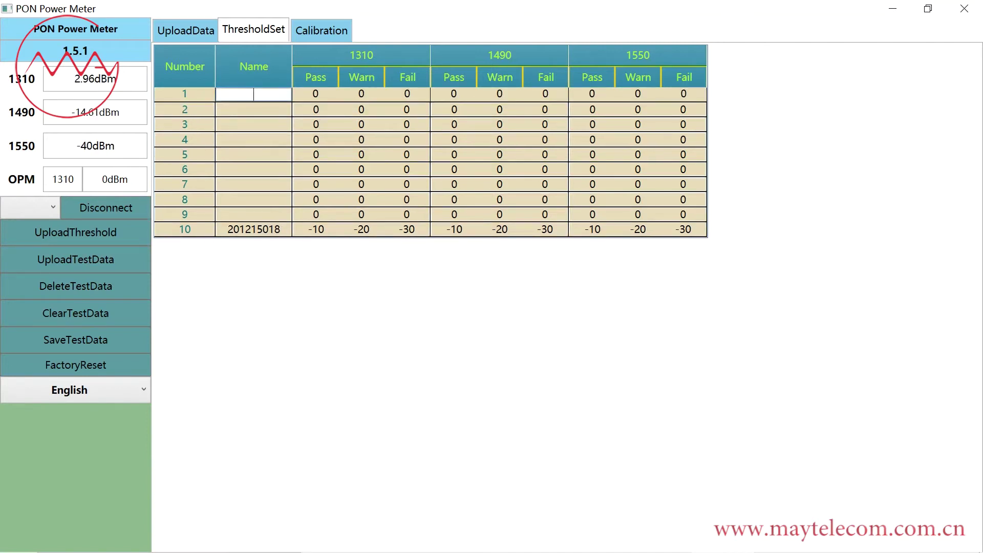
text(su)
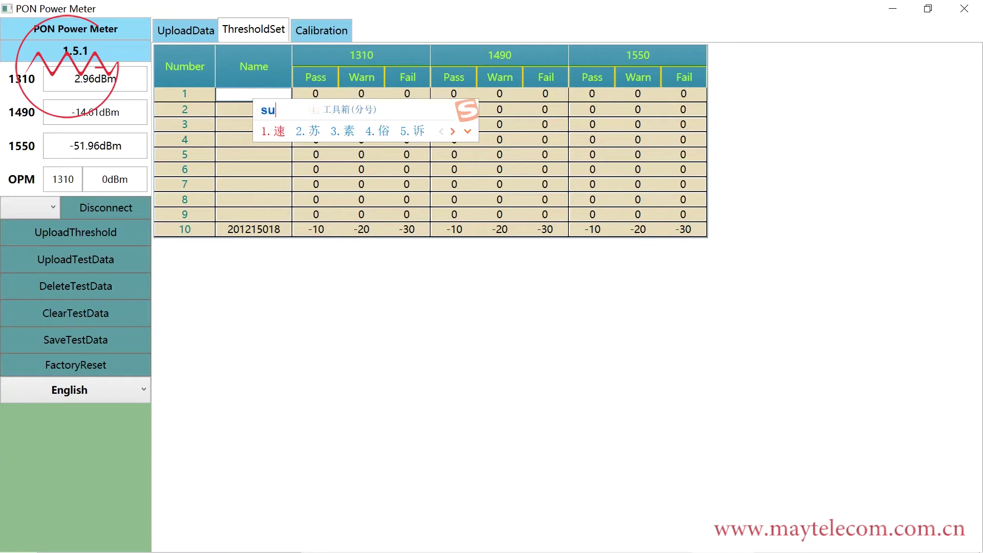
text(bscribe)
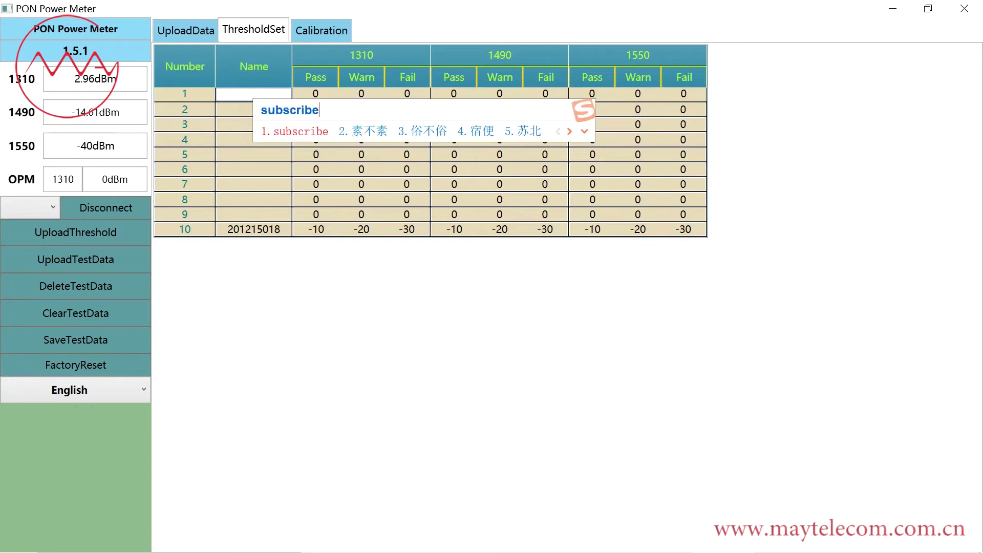
text(r)
key(Return)
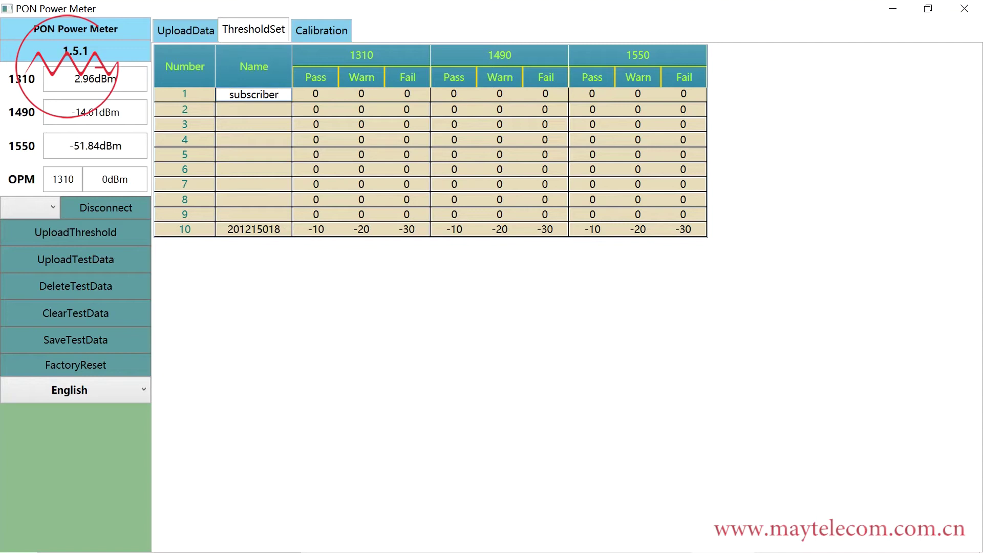
Set row 1's 1310nm Pass, Warn and Fail values to 5, 1 and 0.
click(316, 94)
key(BackSpace)
text(5)
click(360, 95)
text(1)
key(Tab)
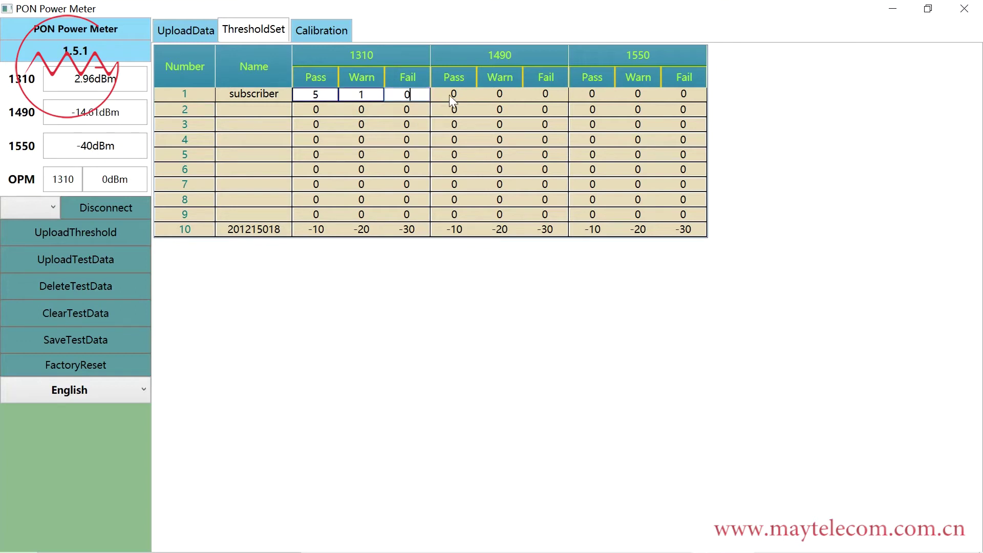
click(450, 94)
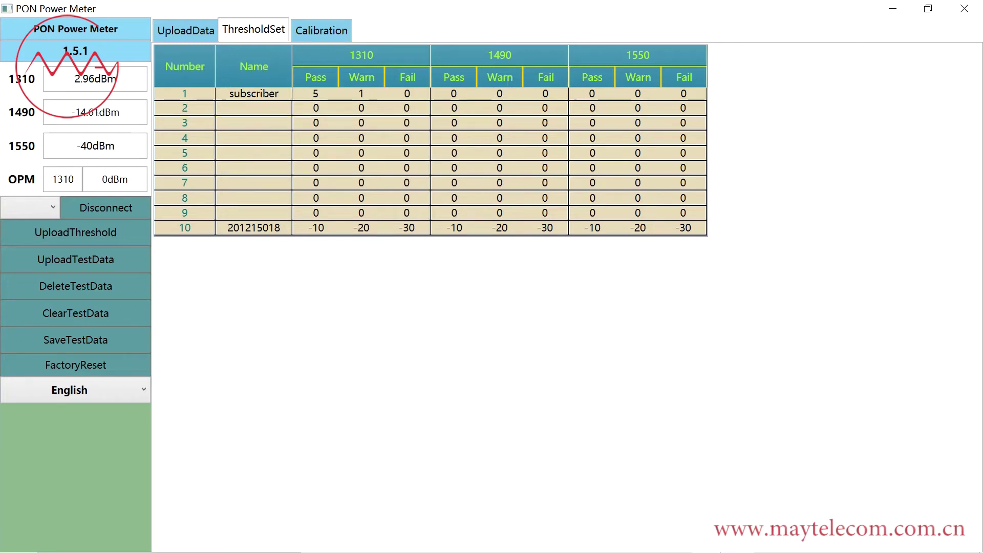
Confirm the 1490nm Pass value -10 in the spreadsheet's D13, then return to row 1's 1490 Pass cell.
click(686, 545)
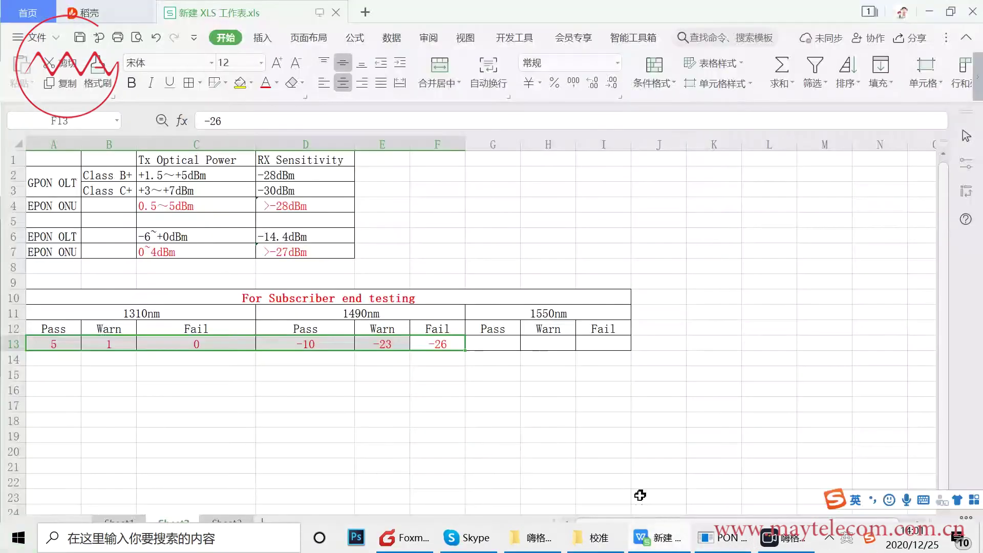
click(334, 348)
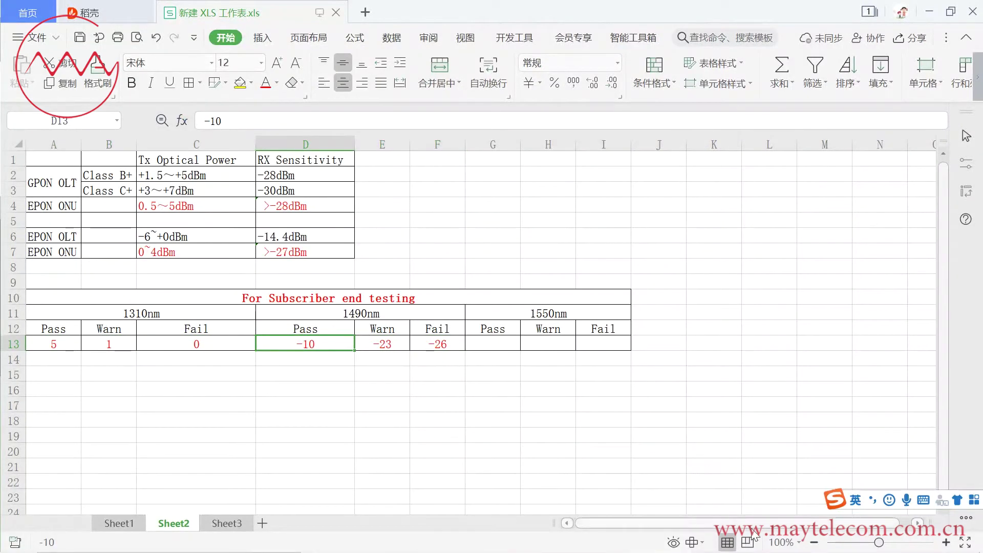
mouse_move(772, 546)
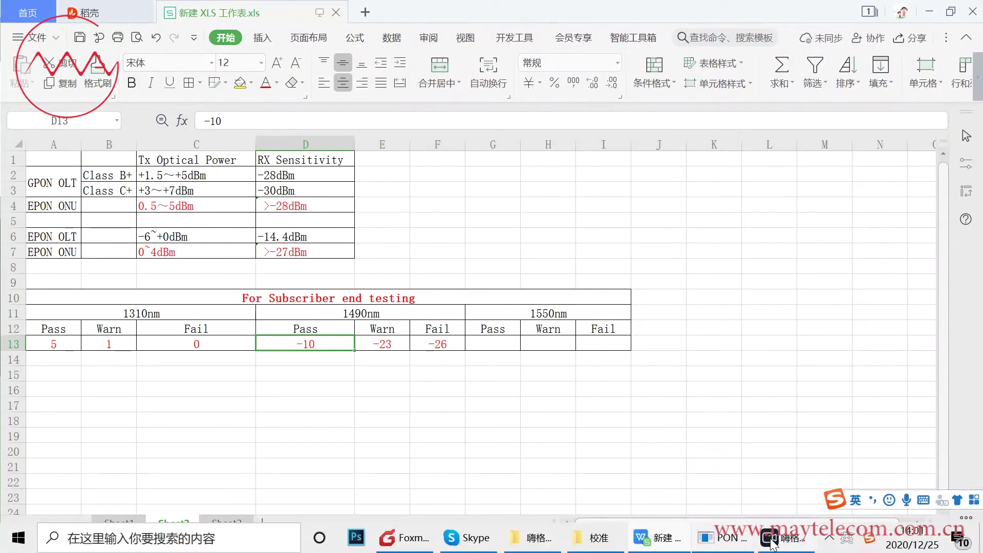
click(732, 545)
click(444, 97)
Enter -10, -23 and -26 as row 1's 1490nm Pass, Warn and Fail limits.
double_click(444, 97)
text(-10)
click(500, 94)
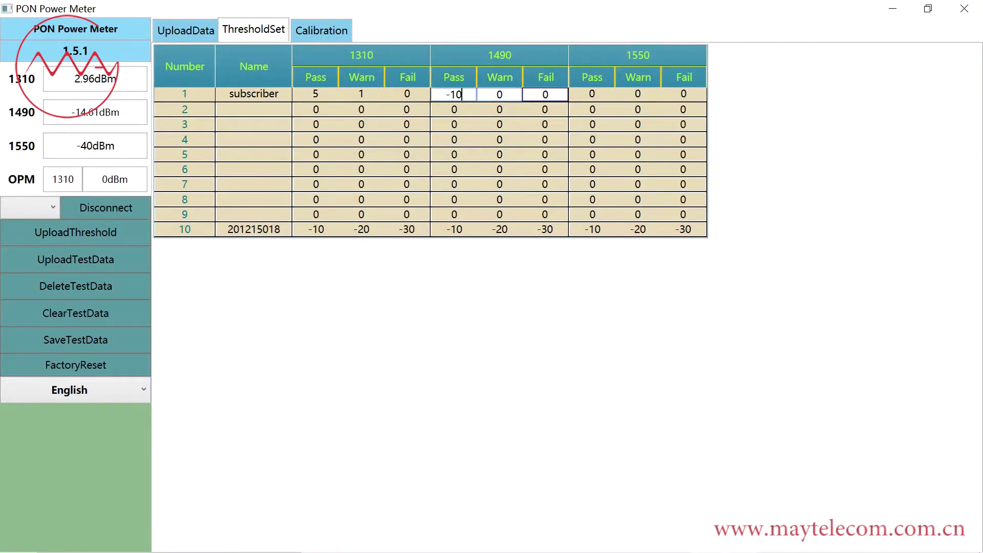
text(-23)
key(Tab)
text(-26)
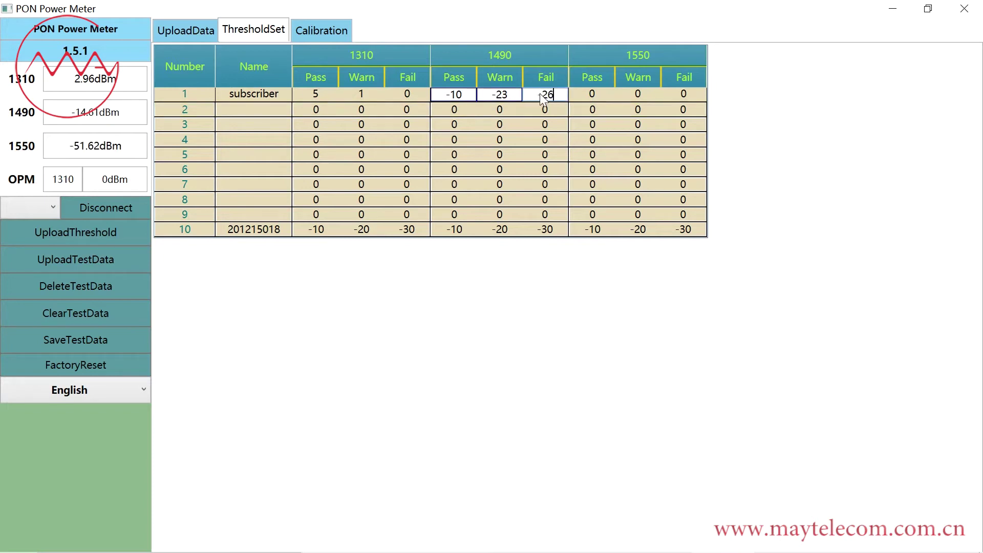
click(517, 136)
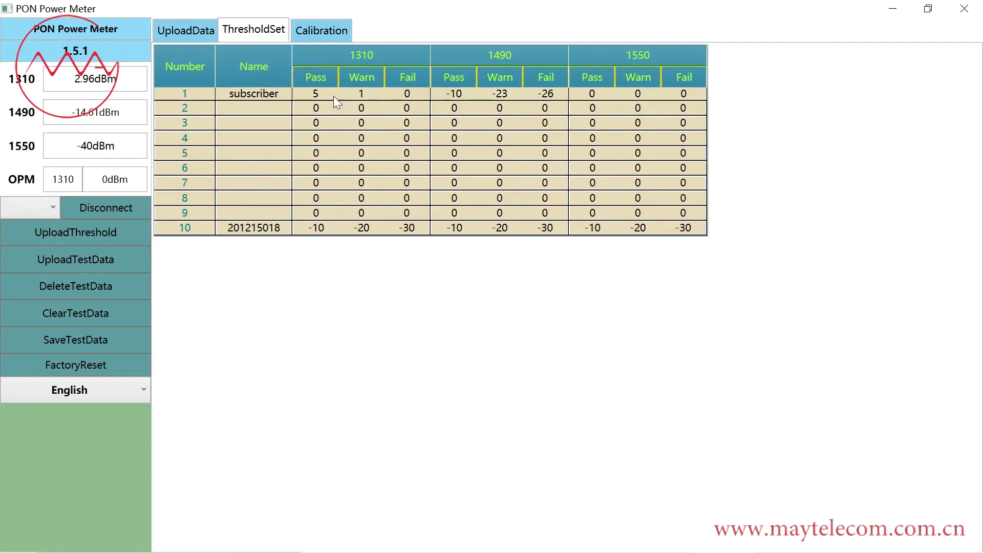
Send threshold row 1 ('subscriber') to the instrument with Set, confirming the overwrite.
right_click(278, 94)
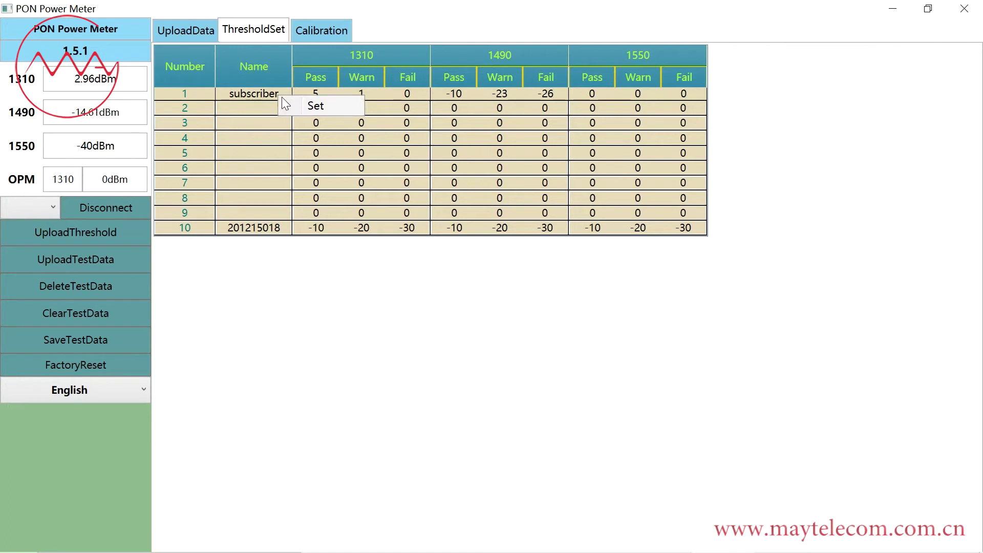
click(315, 106)
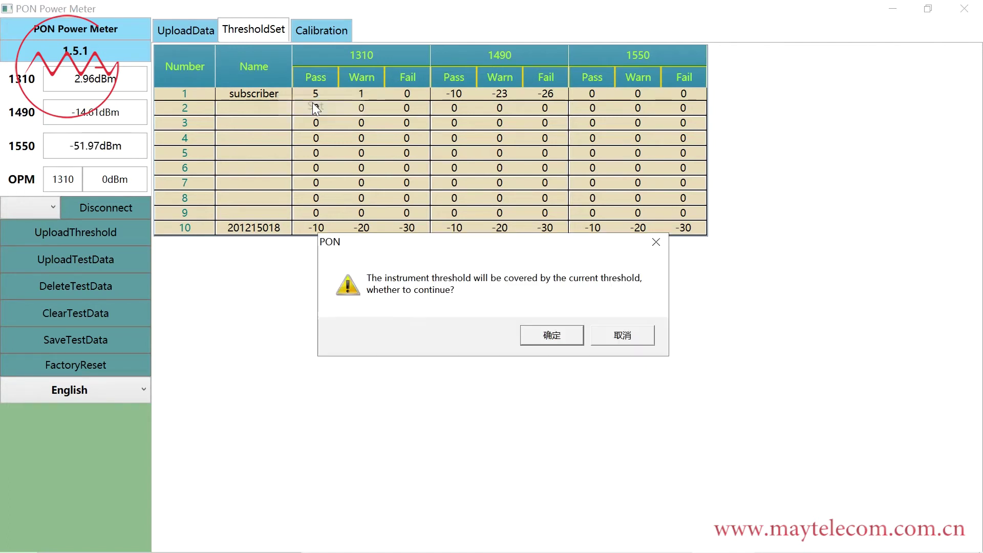
click(570, 336)
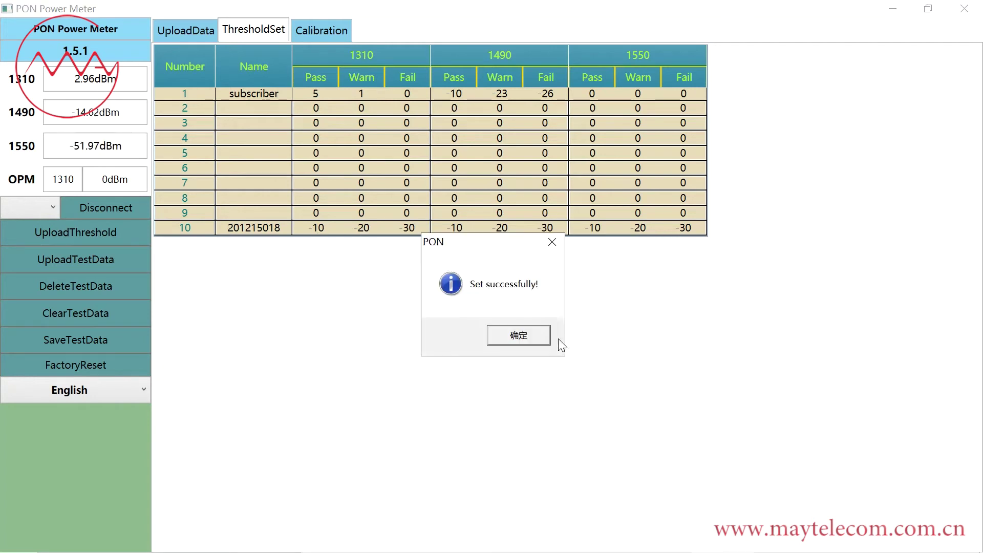